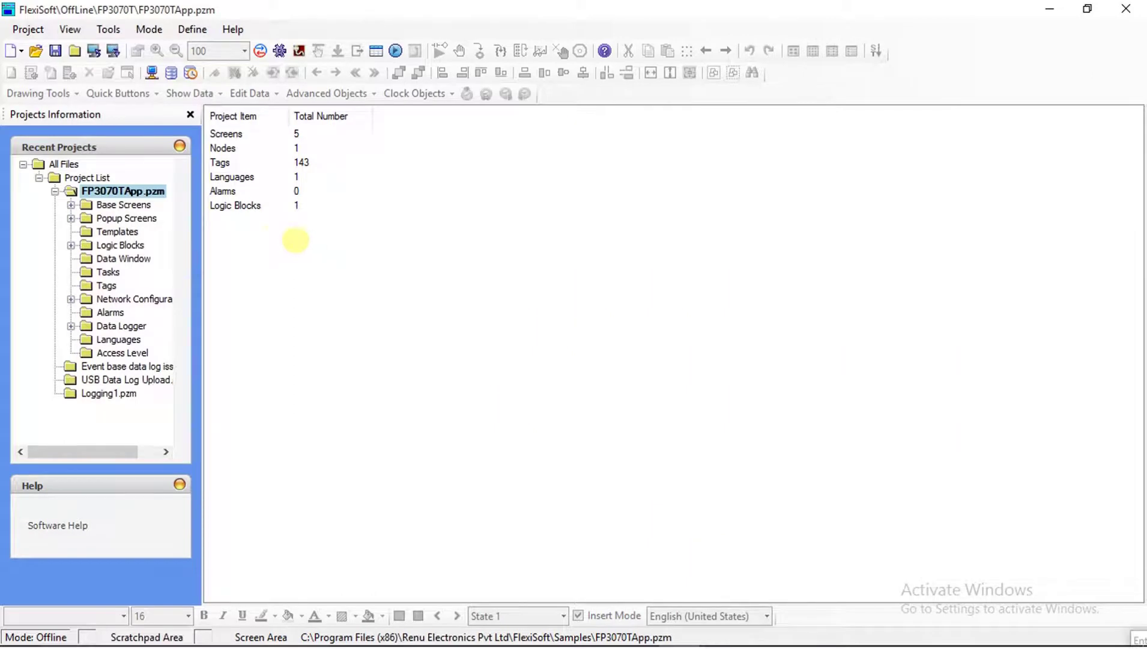
- Expand Base Screens in the FP3070TApp project and open Screen1 on the editor canvas
left_click(146, 191)
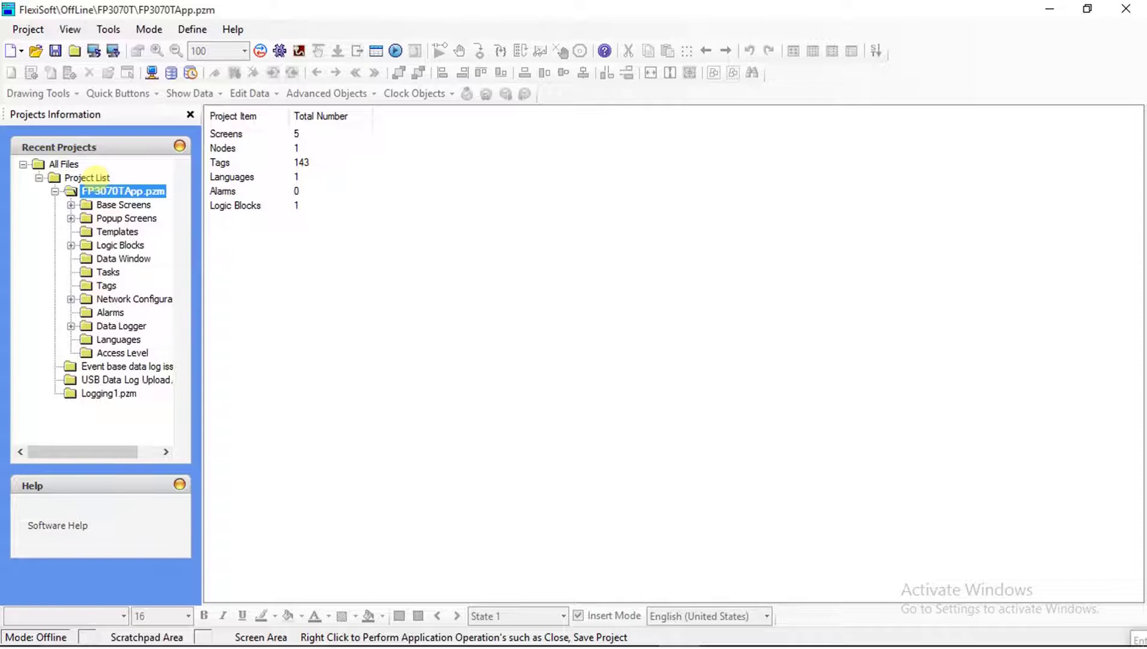
left_click(117, 204)
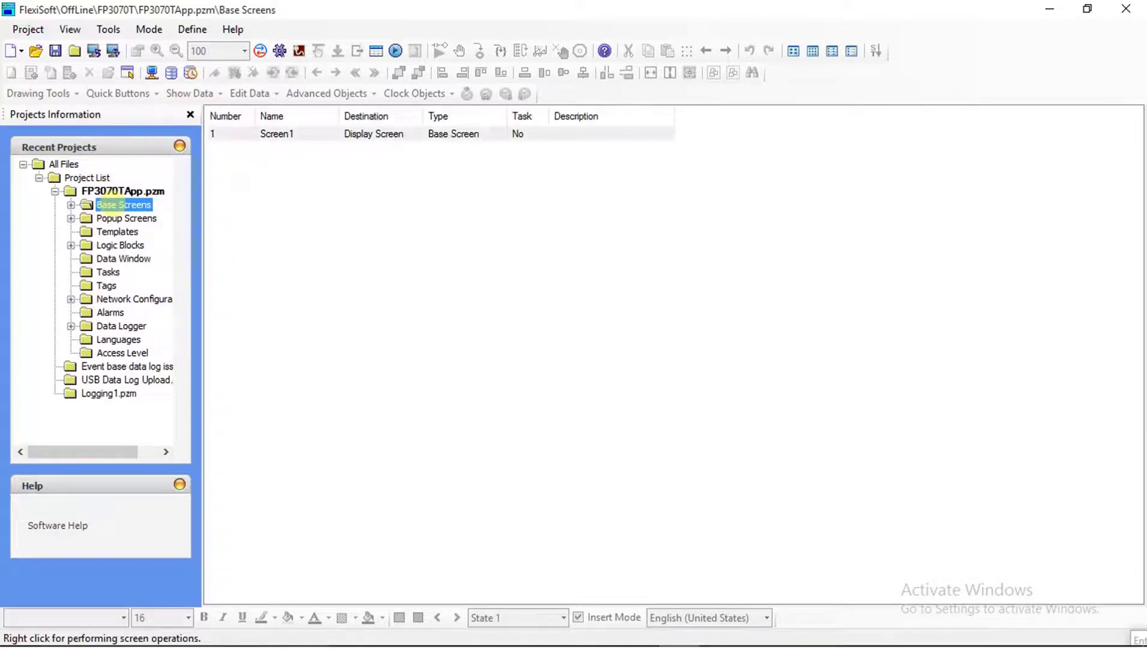
left_click(71, 204)
double_click(129, 217)
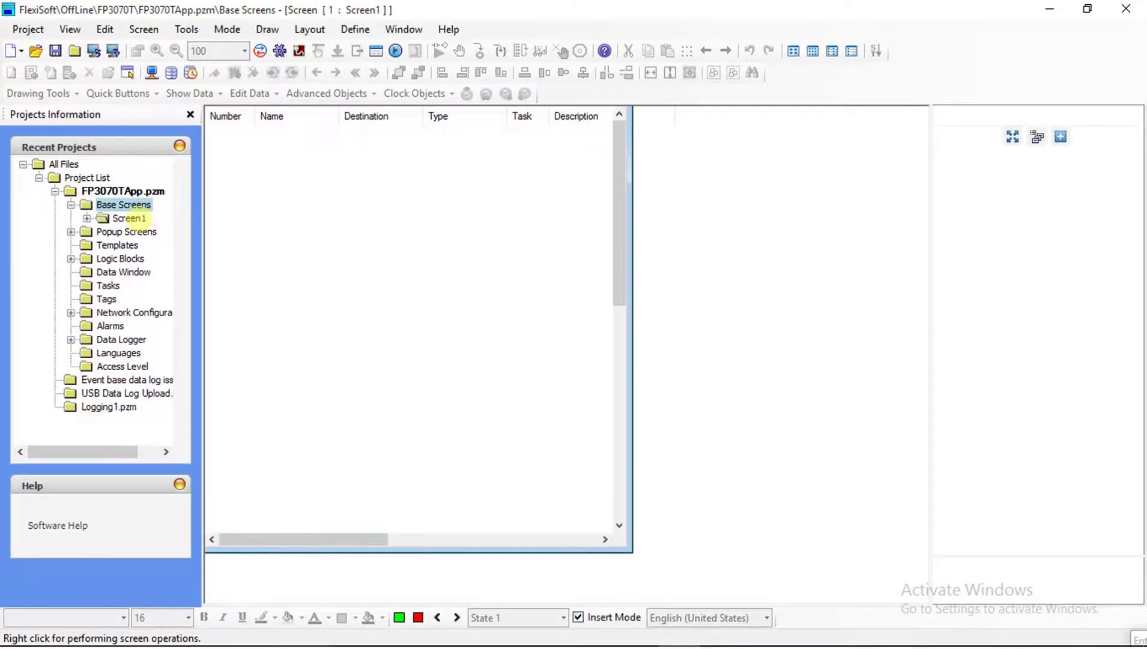
left_click(399, 218)
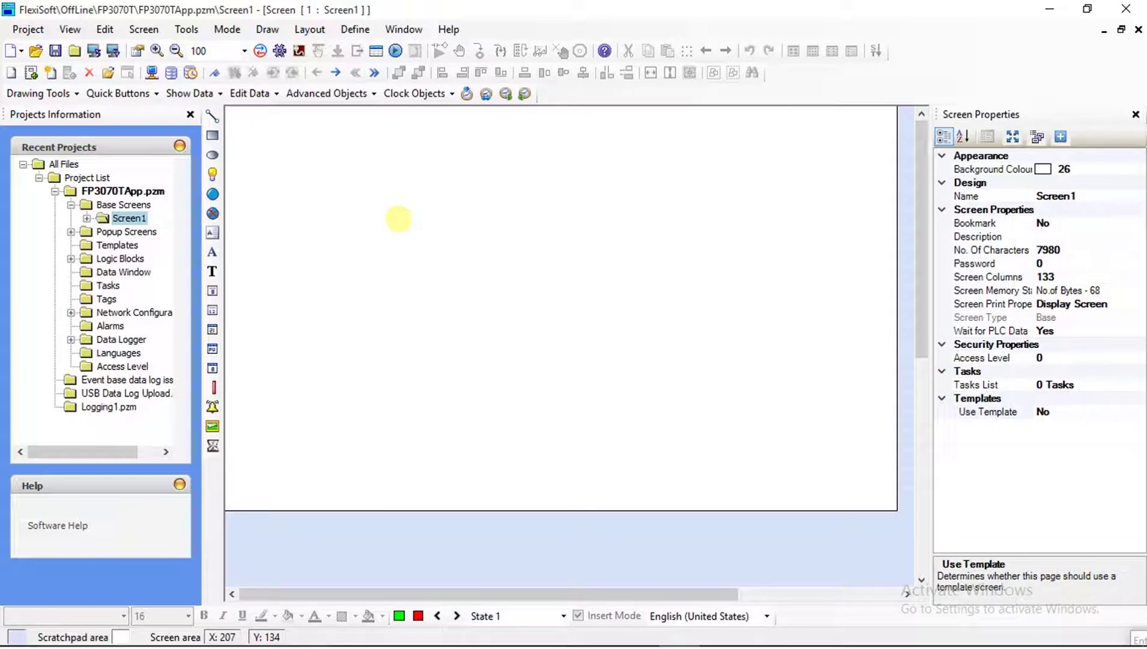
- Start Screen > Import Screen and choose the Demo_FP3070TN file from Samples
left_click(144, 29)
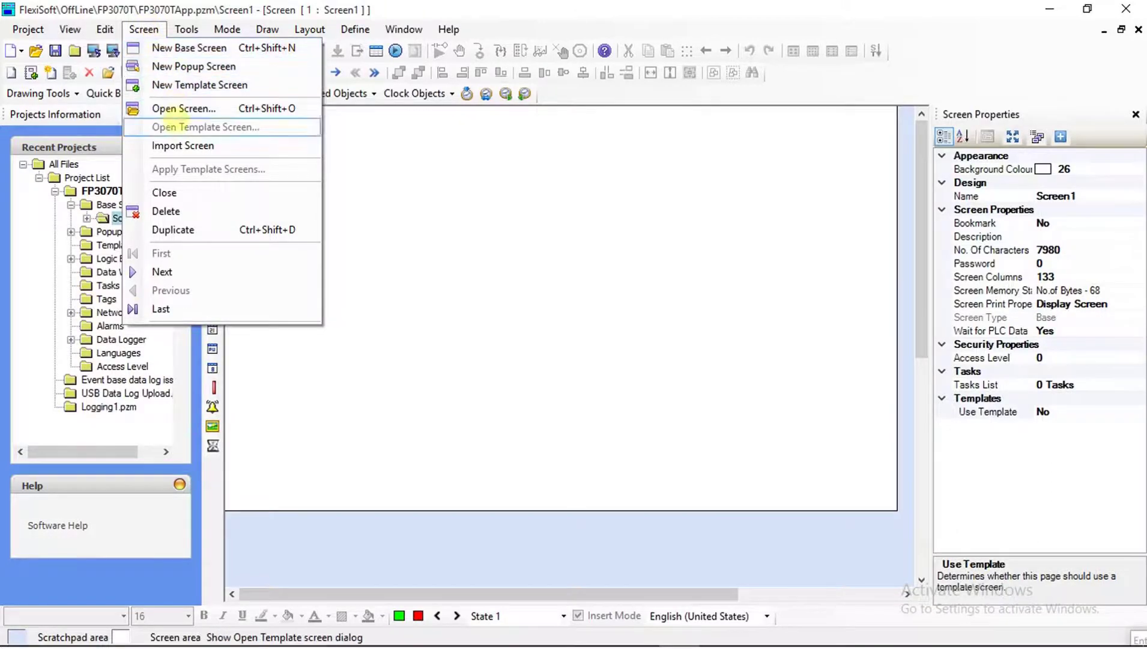
key("Escape")
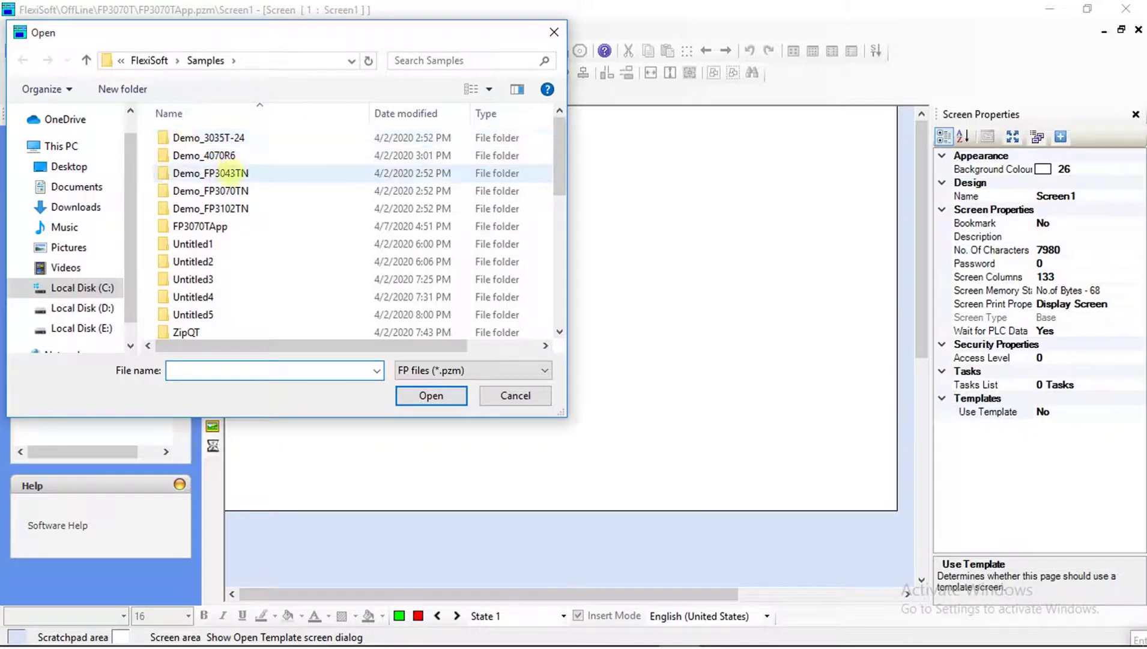
scroll(232, 172, "down", 3)
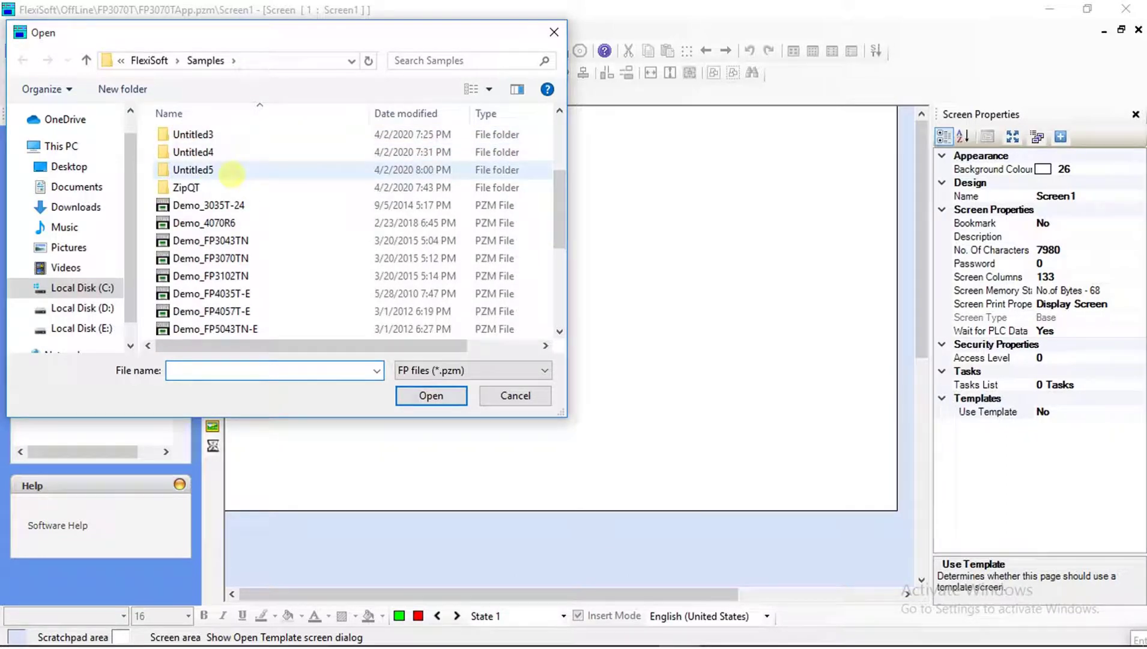
scroll(229, 172, "down", 1)
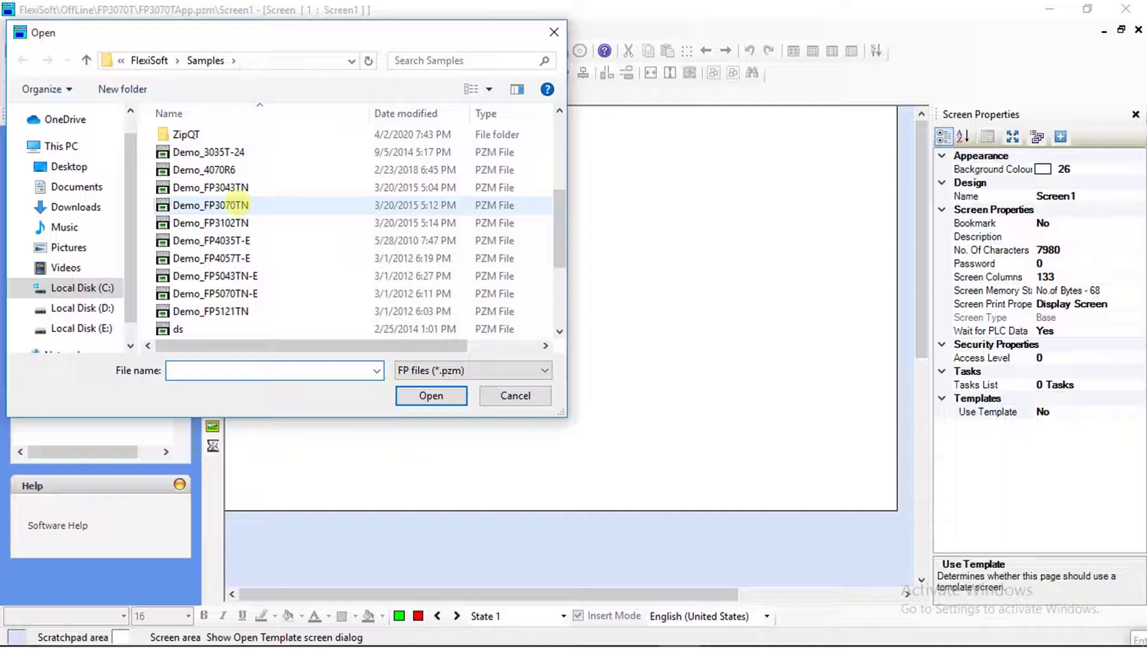
left_click(244, 204)
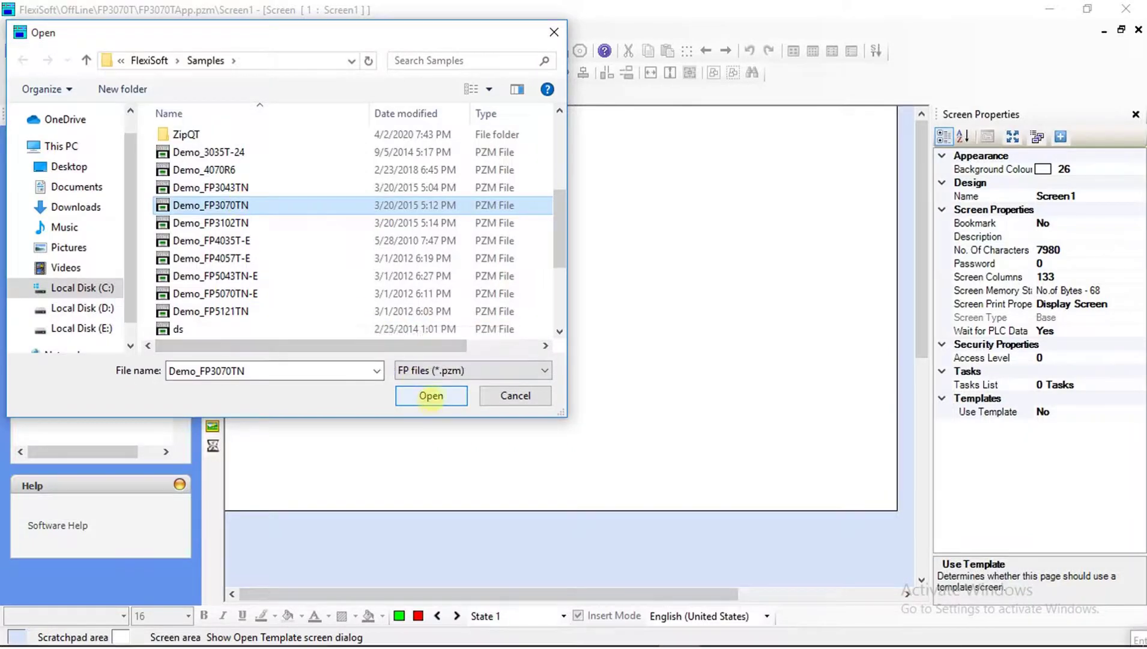
- Open Demo_FP3070TN's screen list, preview Objects, MultiBar, Popup Keypad and Welcome, then select all
left_click(431, 396)
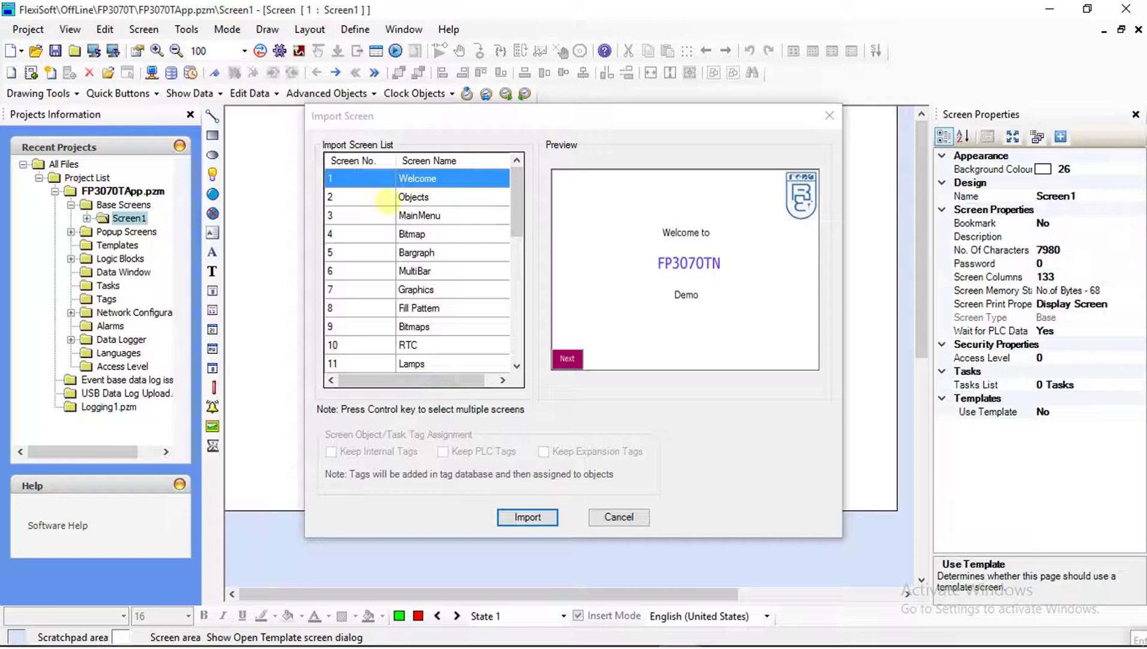
left_click(386, 197)
left_click(414, 270)
scroll(439, 308, "down", 2)
left_click(439, 308)
scroll(435, 313, "down", 2)
left_click(430, 326)
scroll(435, 326, "up", 2)
scroll(439, 326, "up", 2)
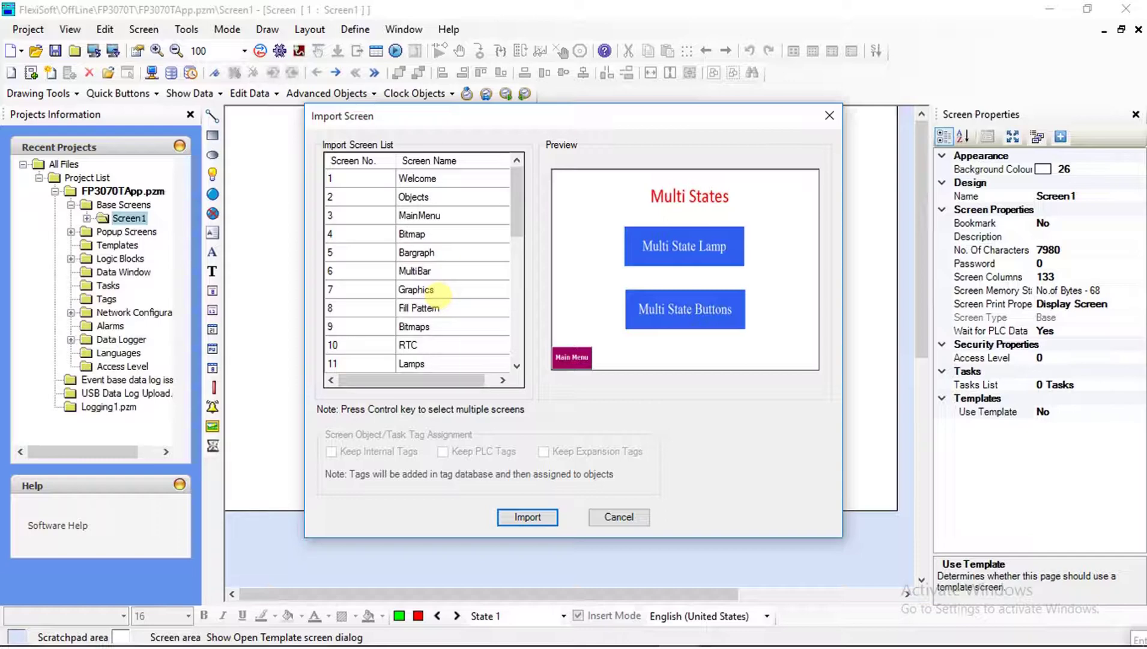
left_click(421, 178)
key("ctrl+a")
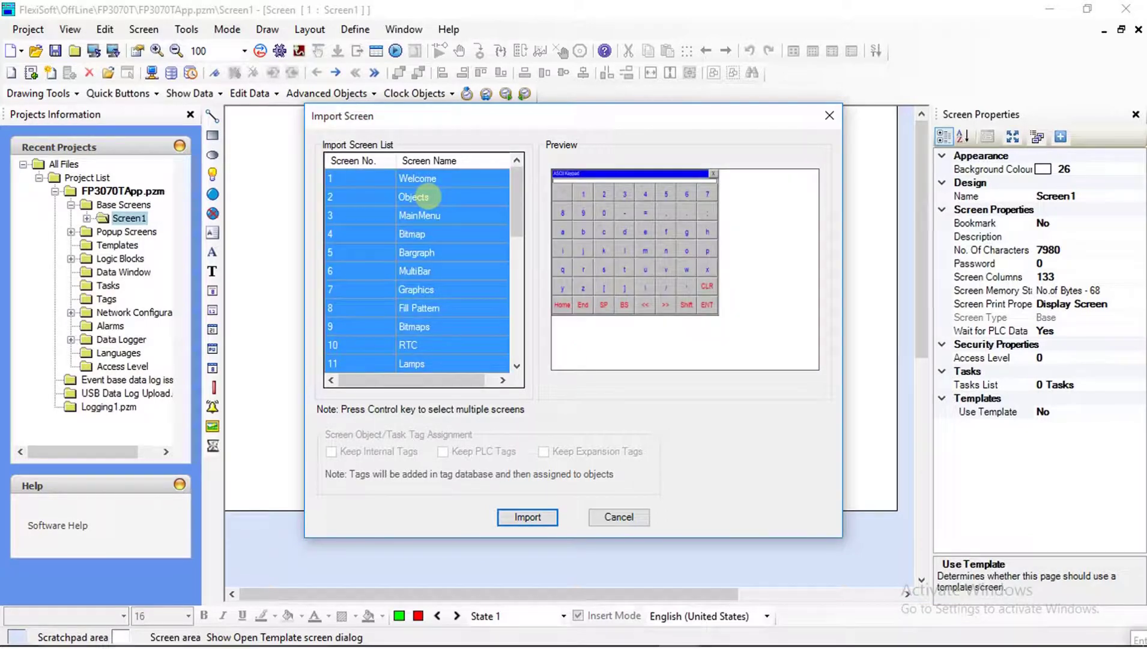
scroll(417, 202, "down", 3)
scroll(421, 206, "down", 3)
scroll(428, 215, "down", 3)
scroll(430, 217, "up", 3)
scroll(436, 223, "up", 3)
scroll(440, 223, "up", 2)
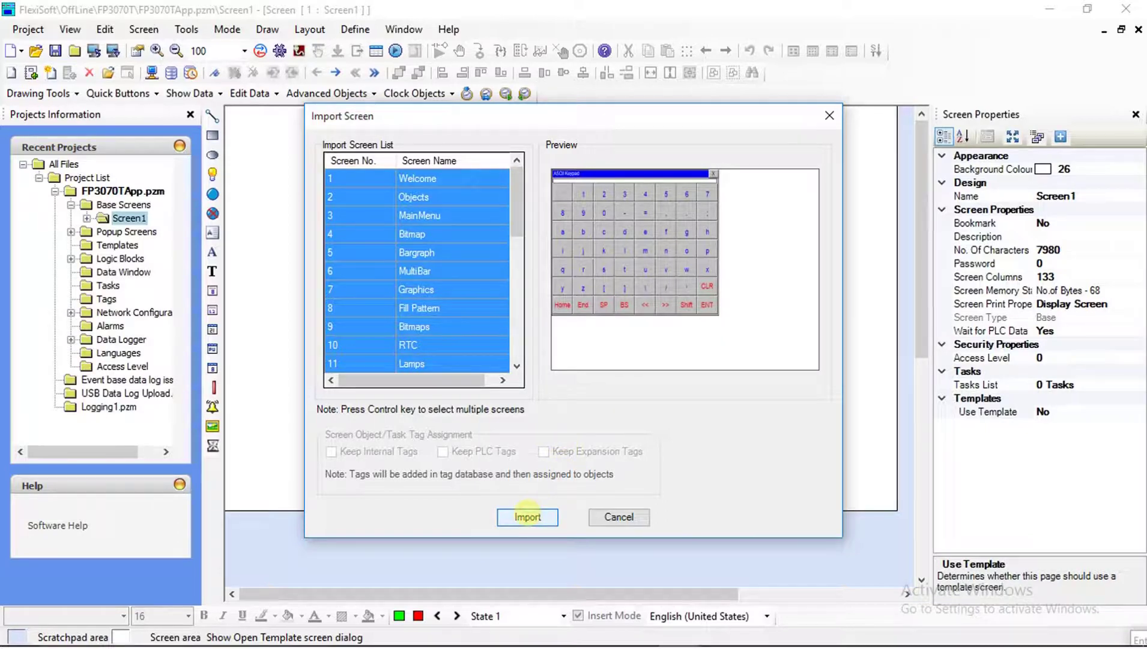
- Import the 30 selected demo screens until Import Screen Completed appears
left_click(527, 513)
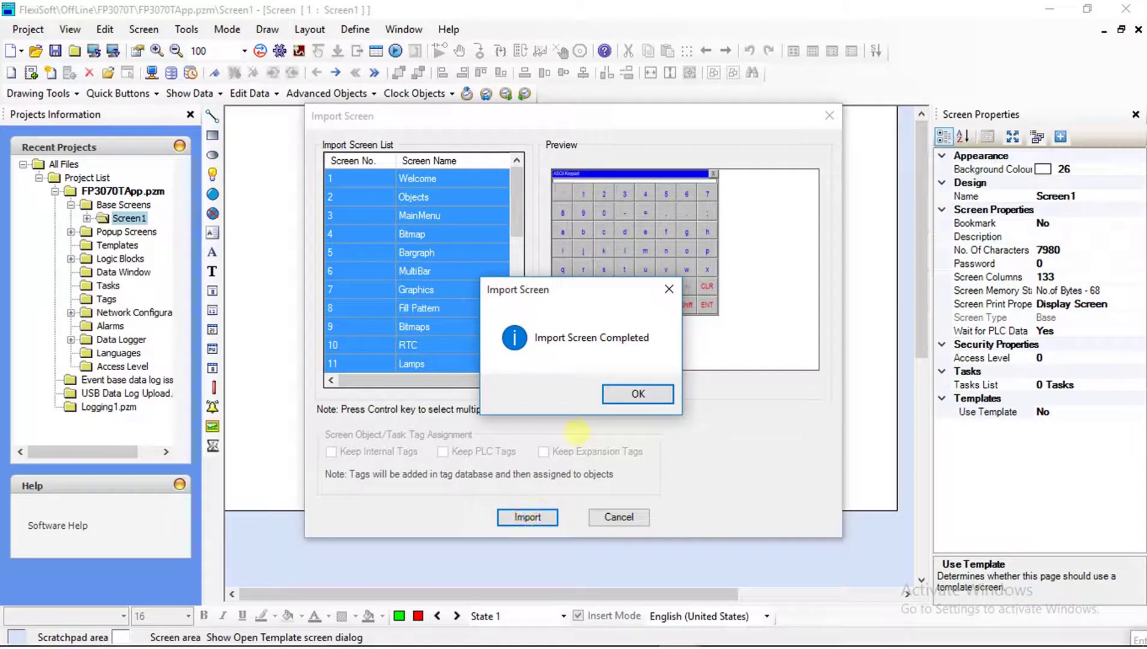
- Dismiss the completion message and open Objects, Bargraph, Lamps, Popup Keypad and MainMenu
left_click(623, 391)
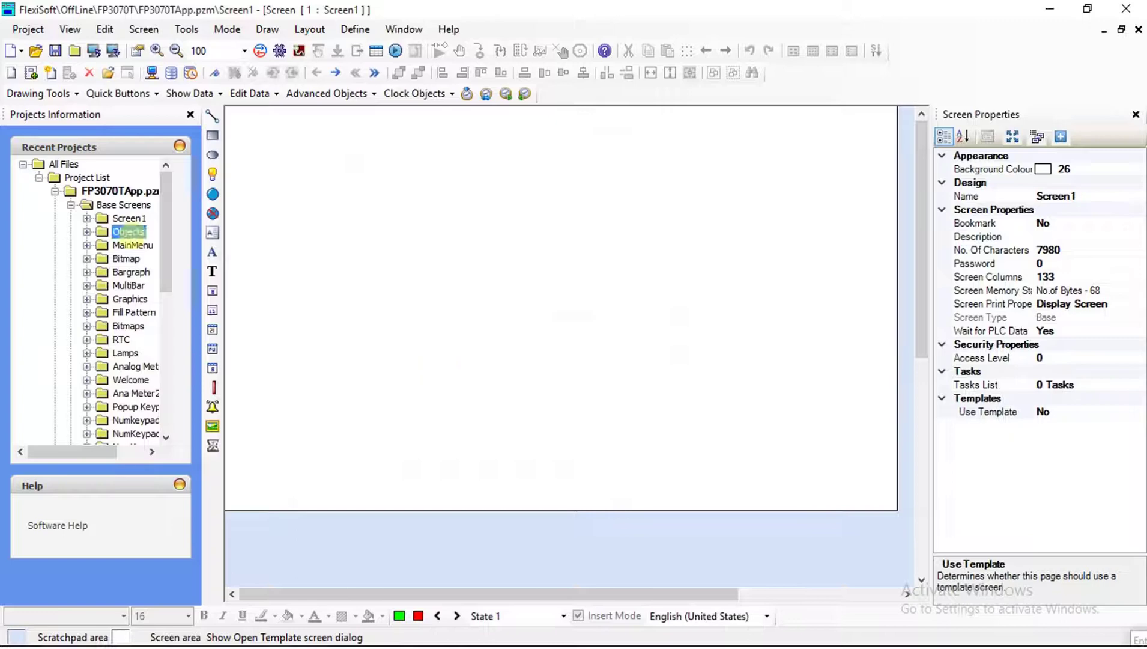
double_click(128, 231)
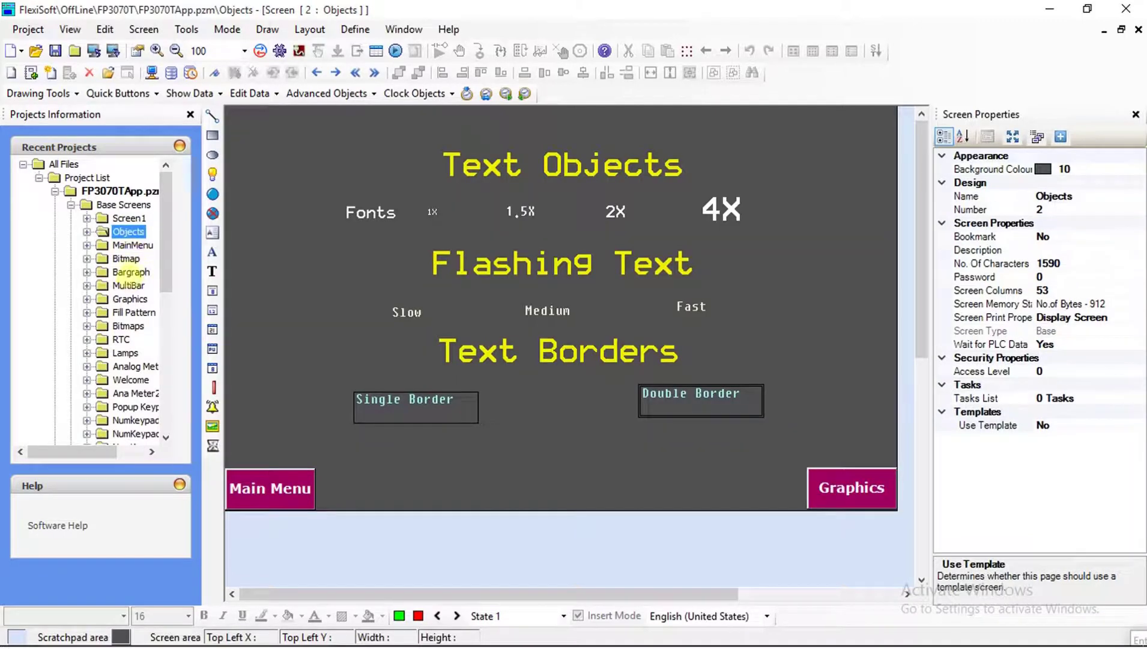
double_click(131, 271)
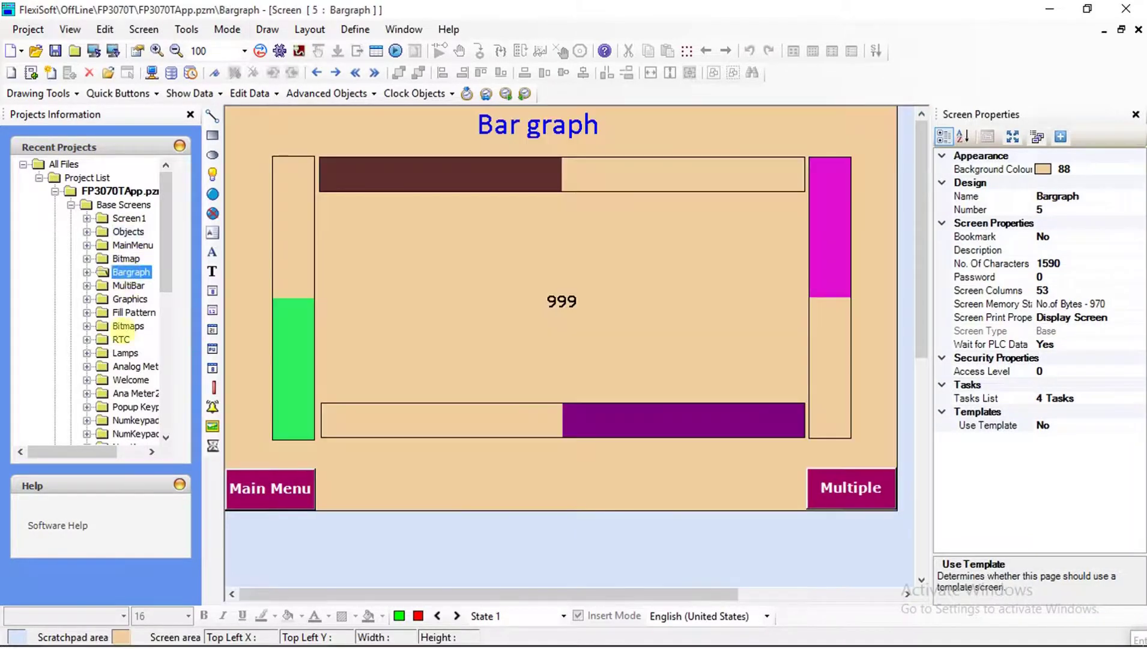
double_click(125, 351)
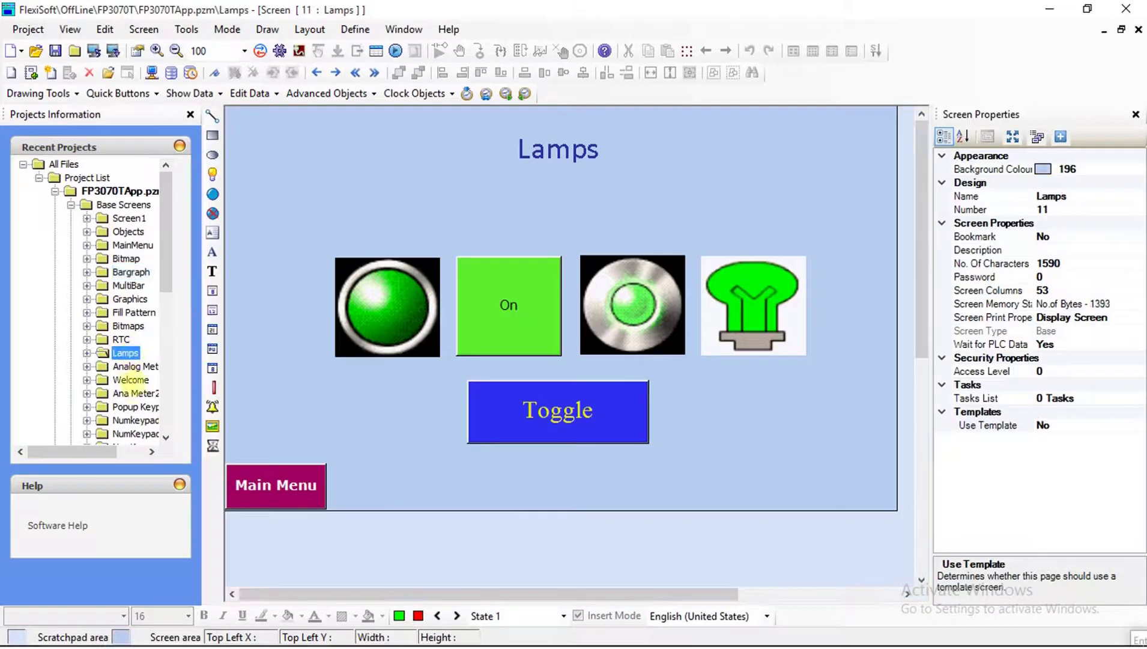
double_click(135, 406)
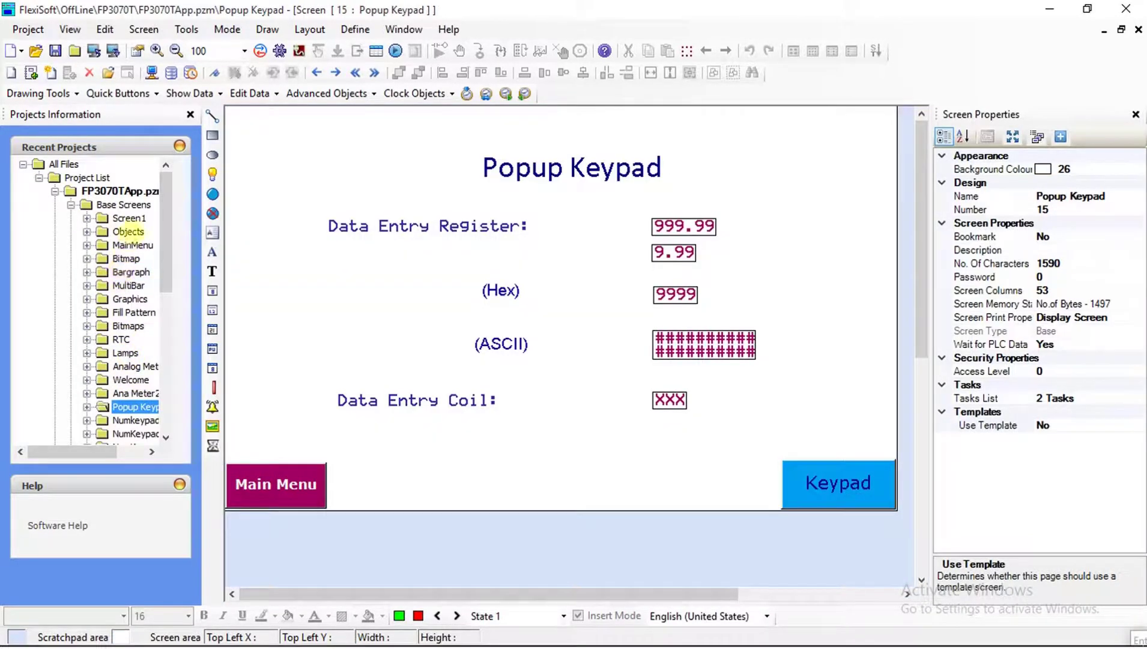
double_click(129, 244)
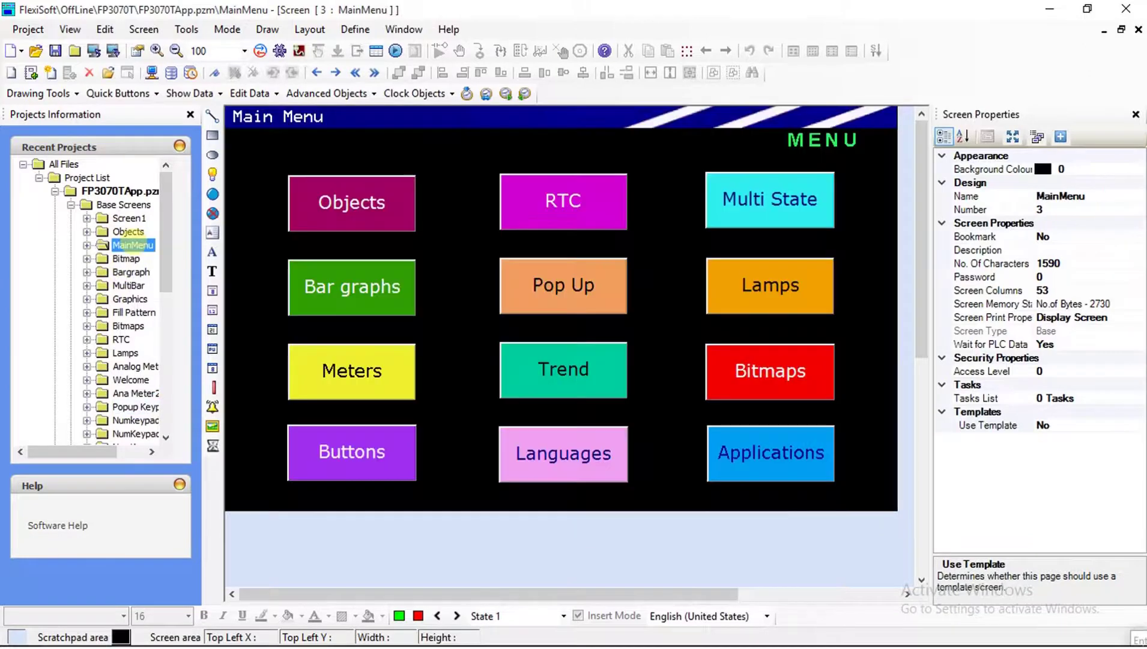